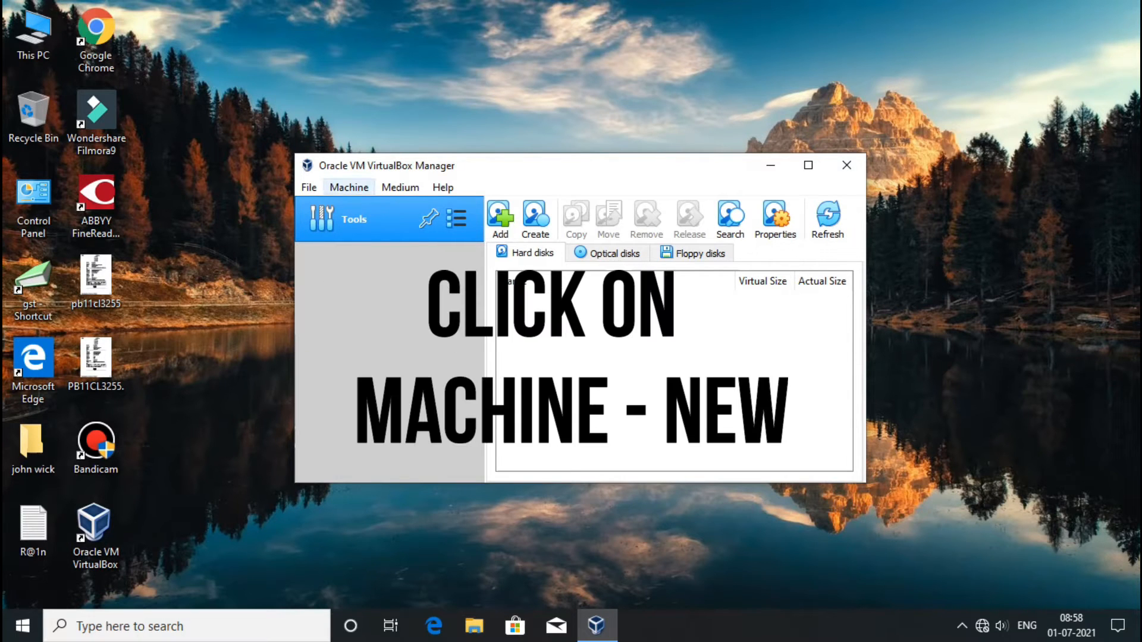
Start creating a new virtual machine and name it Windows 11.
left_click(349, 187)
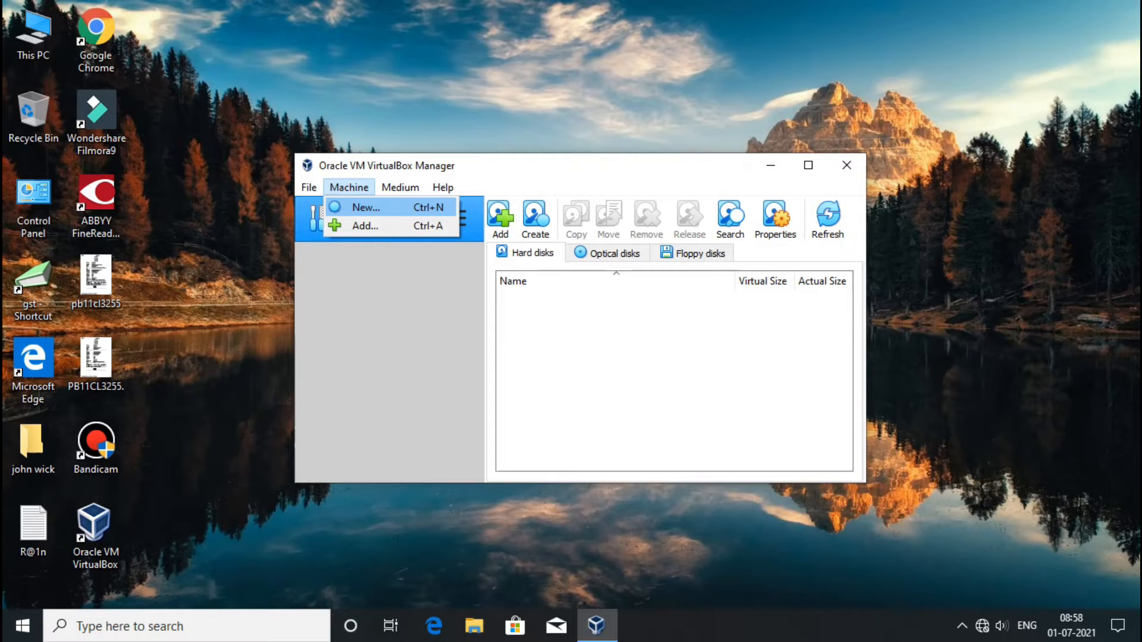
left_click(367, 207)
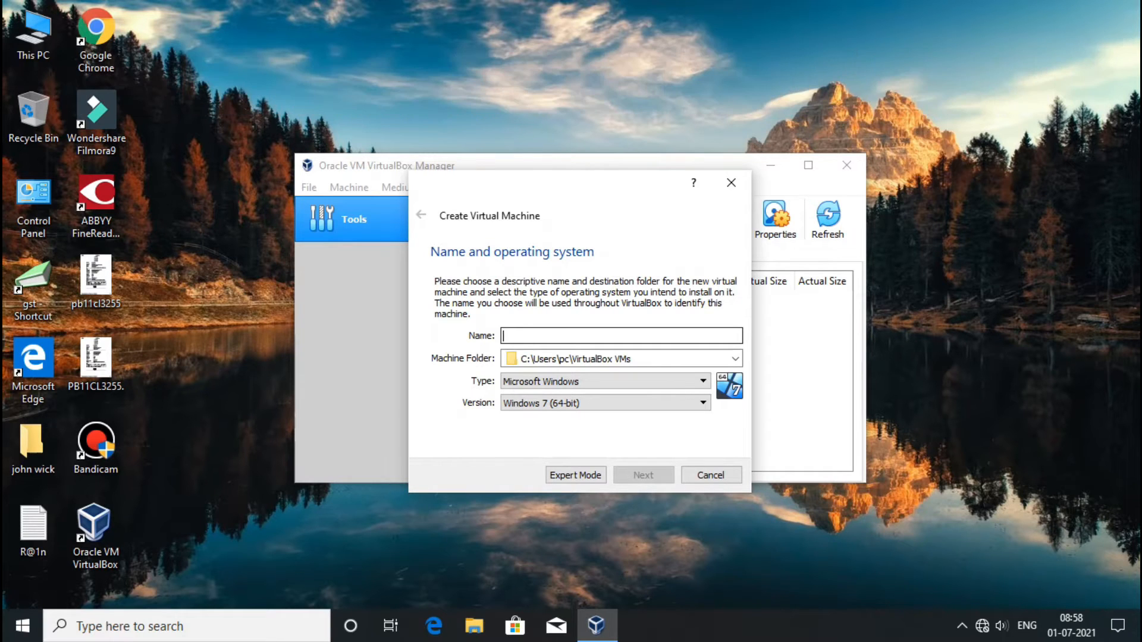
type("Wind")
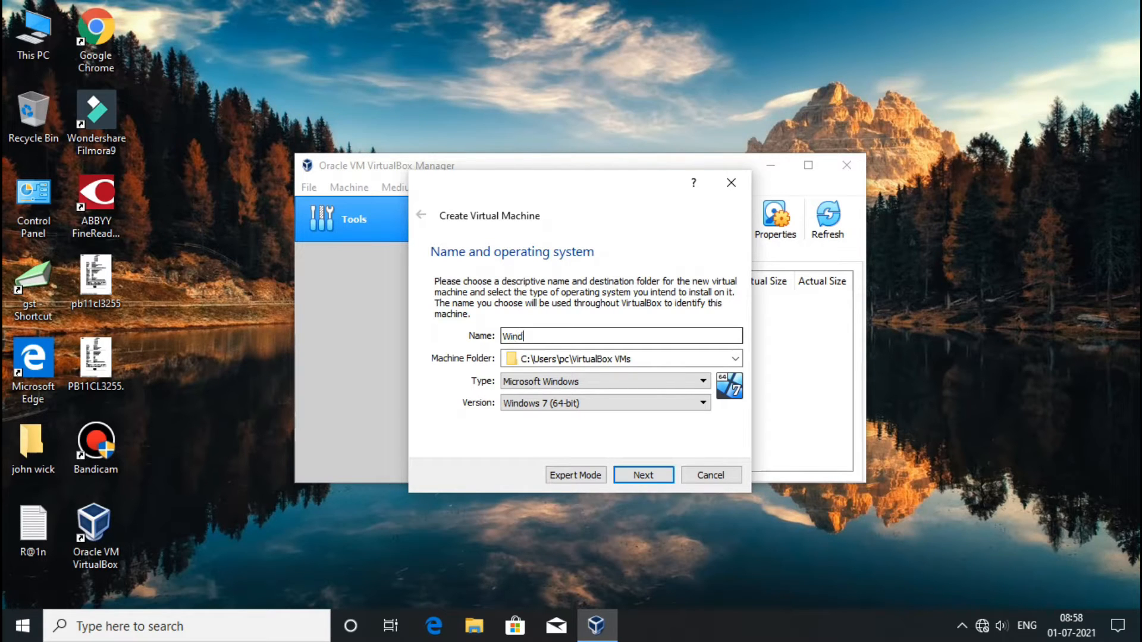
type("ows 11")
Set the machine folder to F:\Windows 11 and accept Microsoft Windows, Windows 7 (64-bit) as the operating system.
left_click(736, 359)
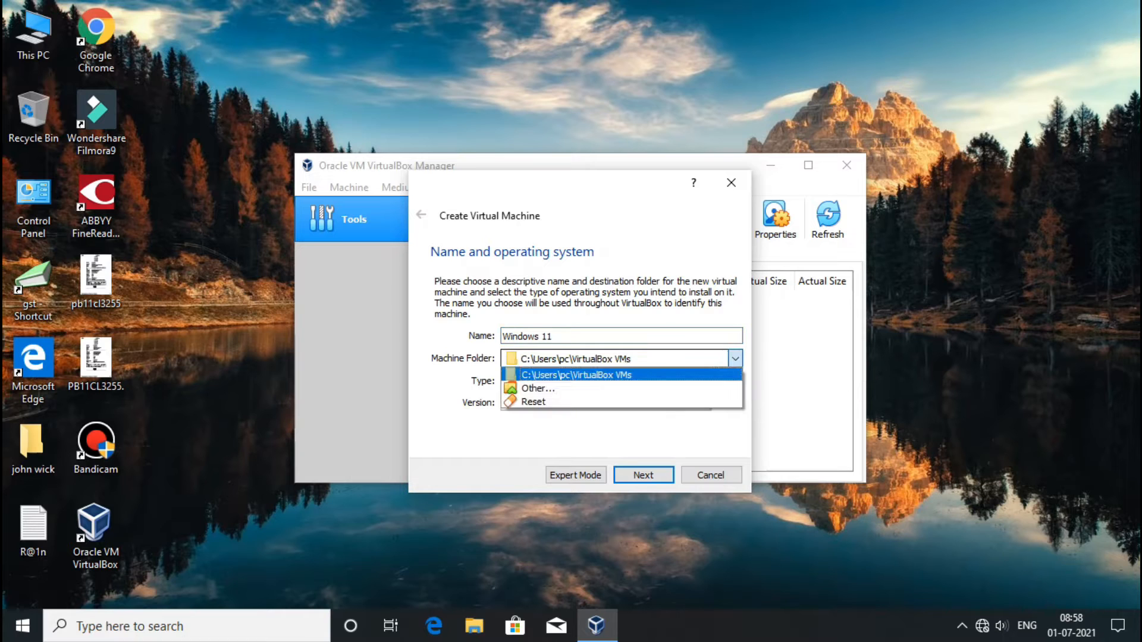
left_click(535, 385)
left_click(608, 468)
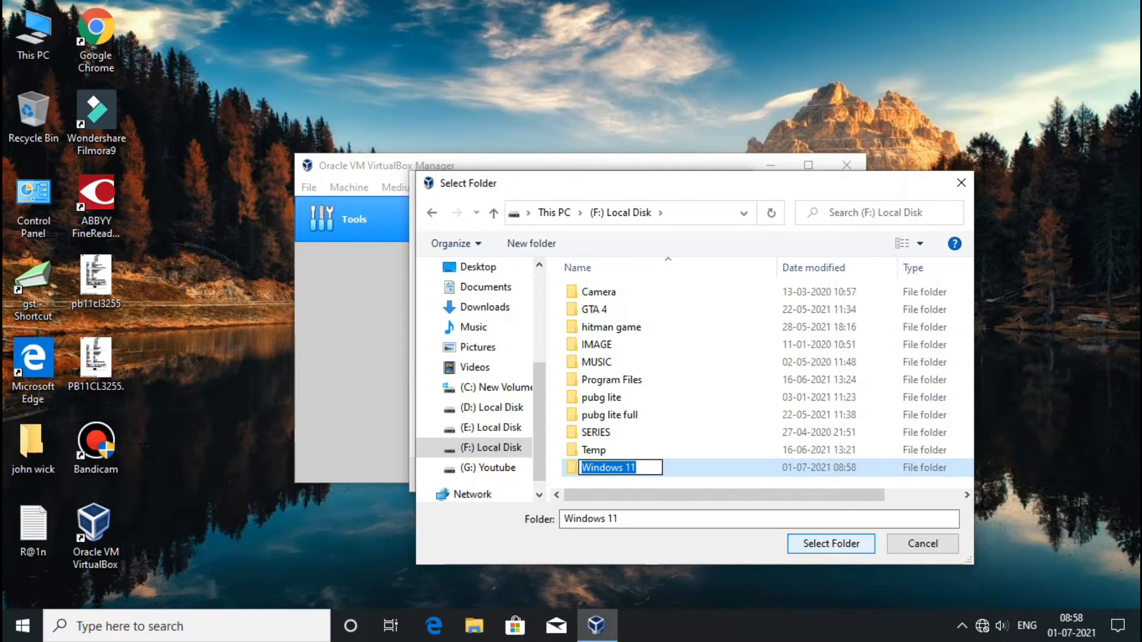
key("Return")
left_click(831, 544)
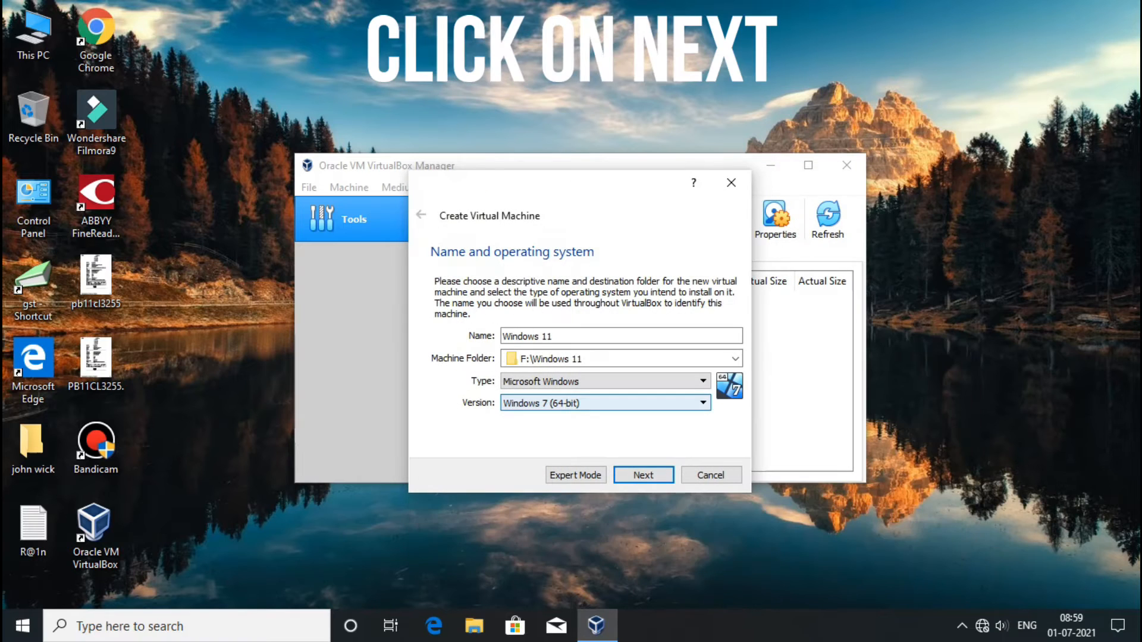
key("Return")
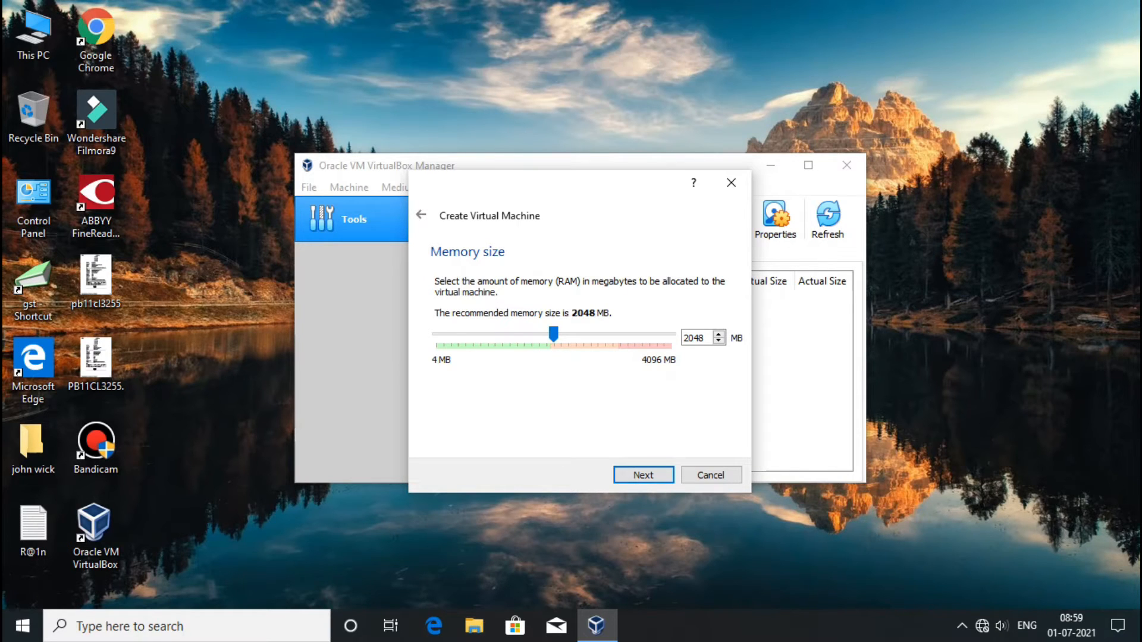
Accept 2048 MB of memory and create a dynamically allocated 32 GB VDI virtual hard disk for the machine.
key("Return")
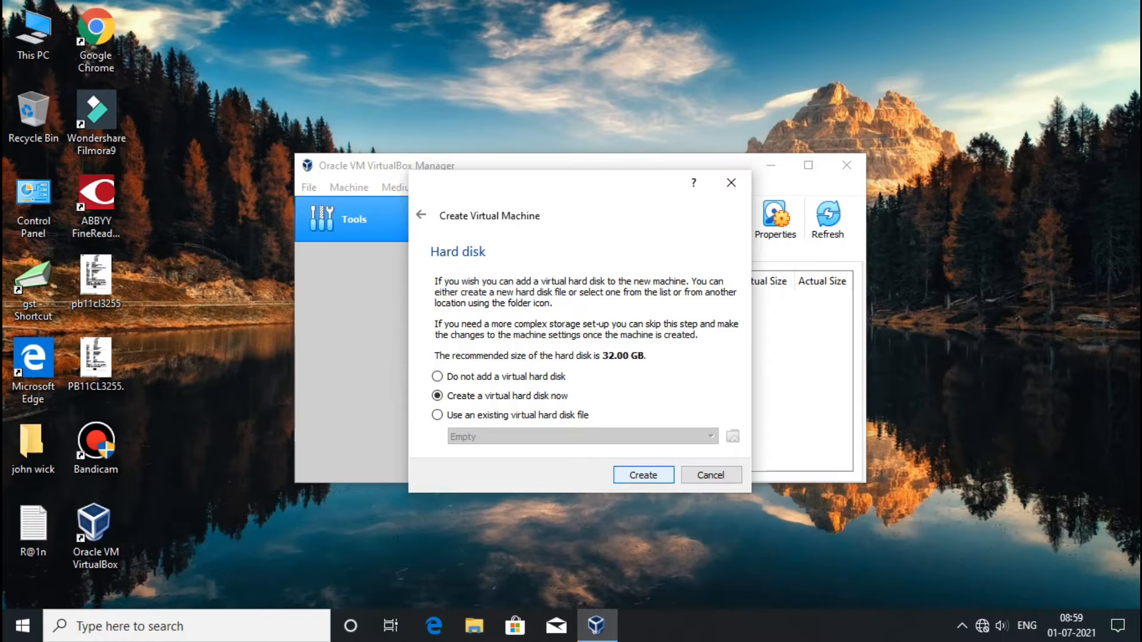
key("Return")
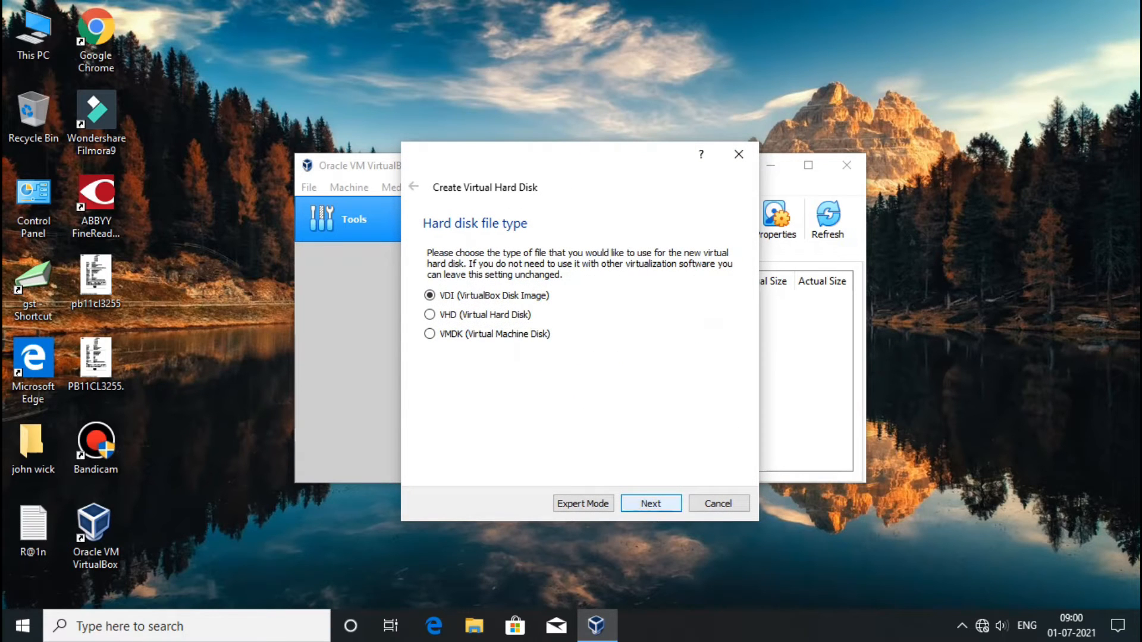
key("Return")
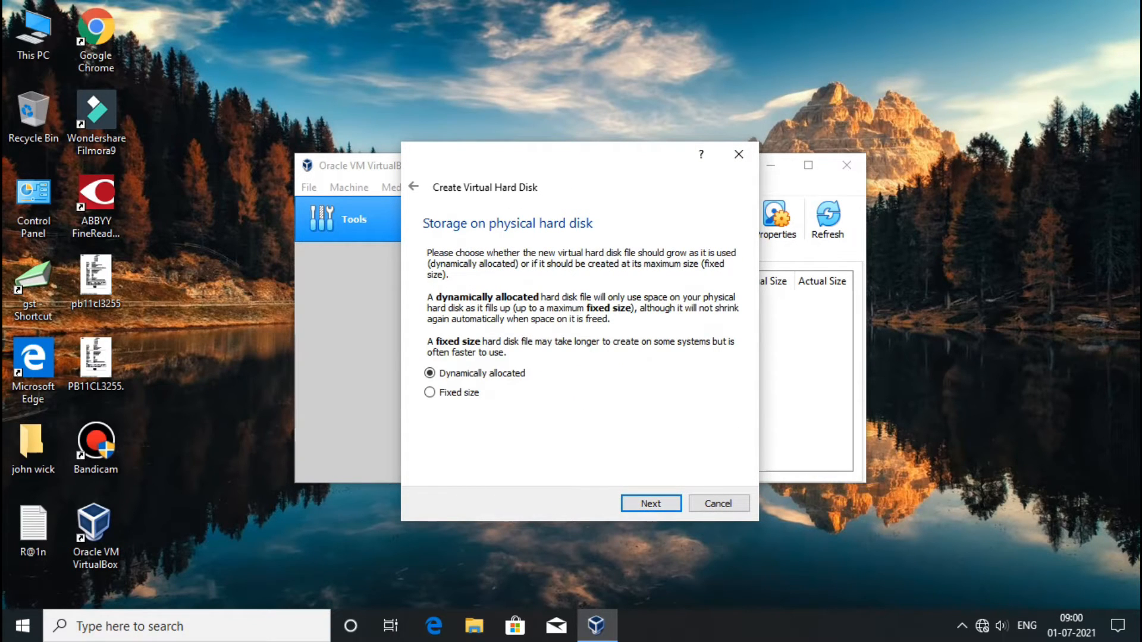
key("Return")
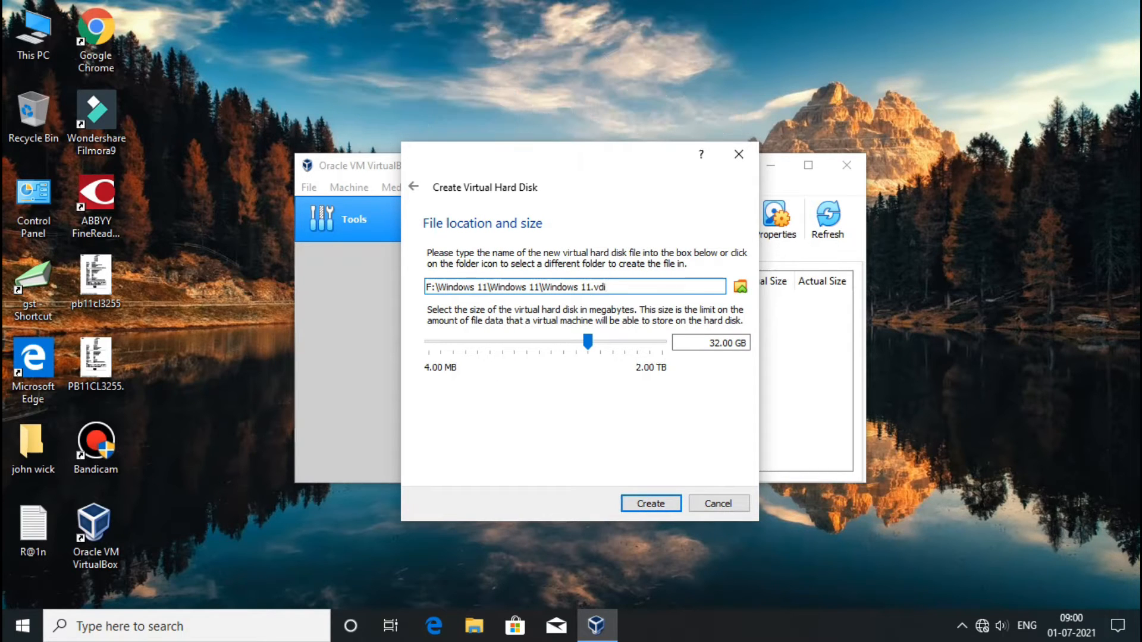
key("Return")
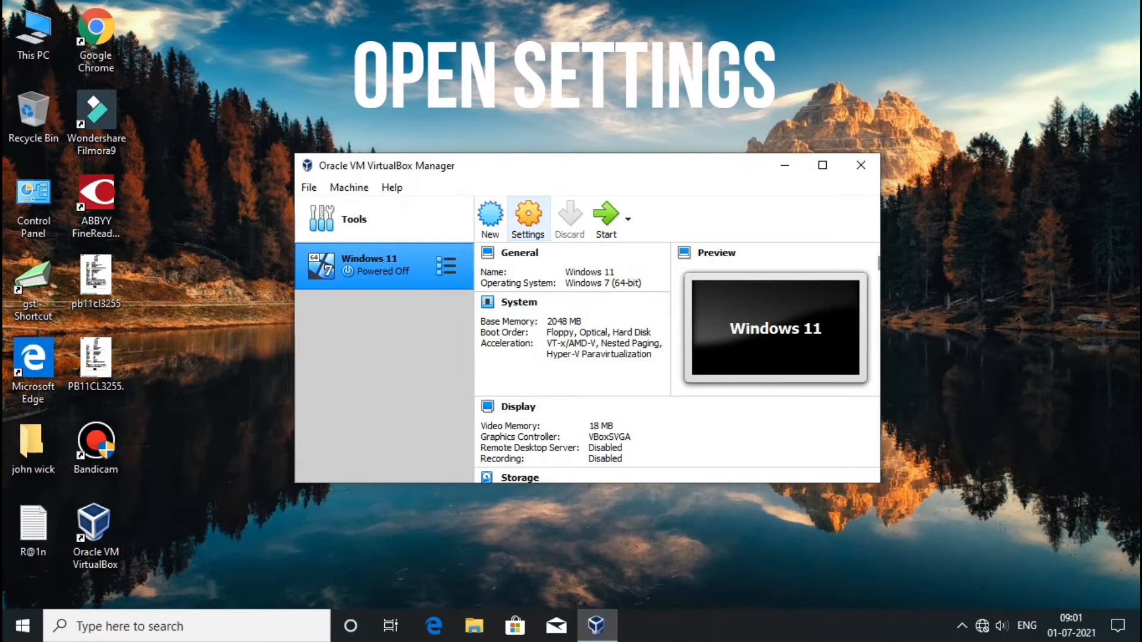
Load the 21996.1.210529-1541 disc image from the win 11 iso folder on G: into the machine's empty optical drive and save the settings.
left_click(528, 215)
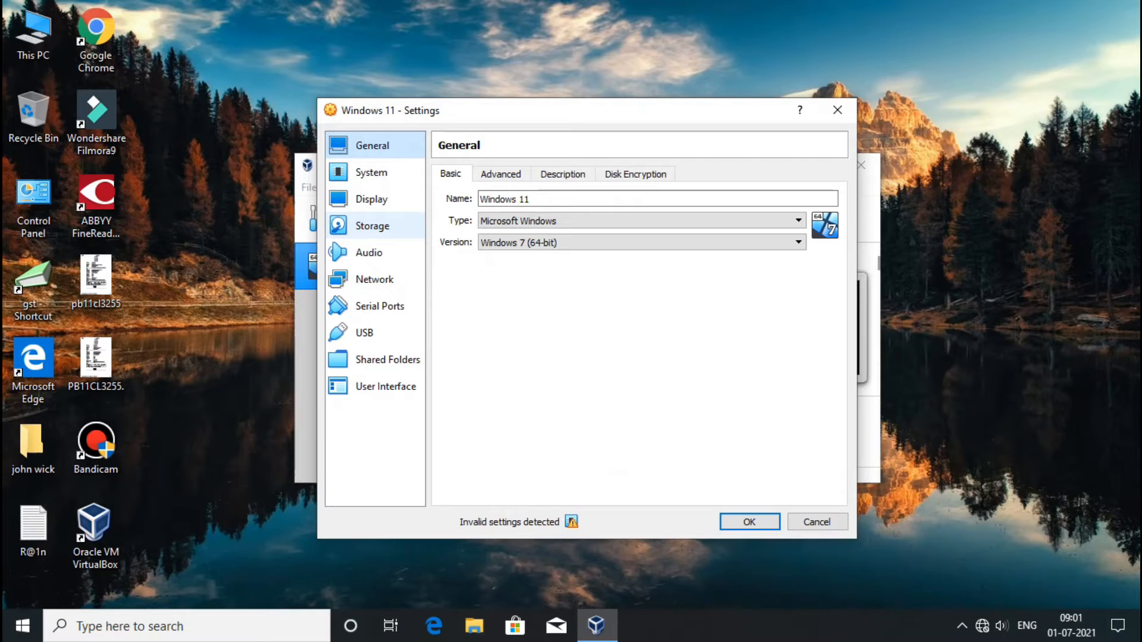
left_click(374, 226)
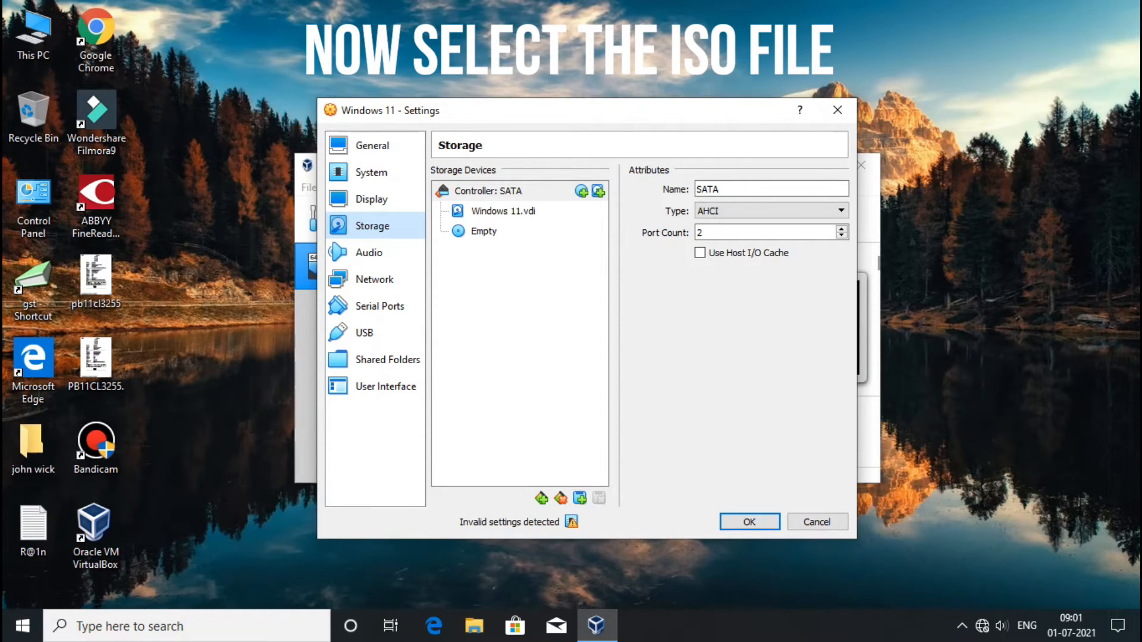
left_click(485, 231)
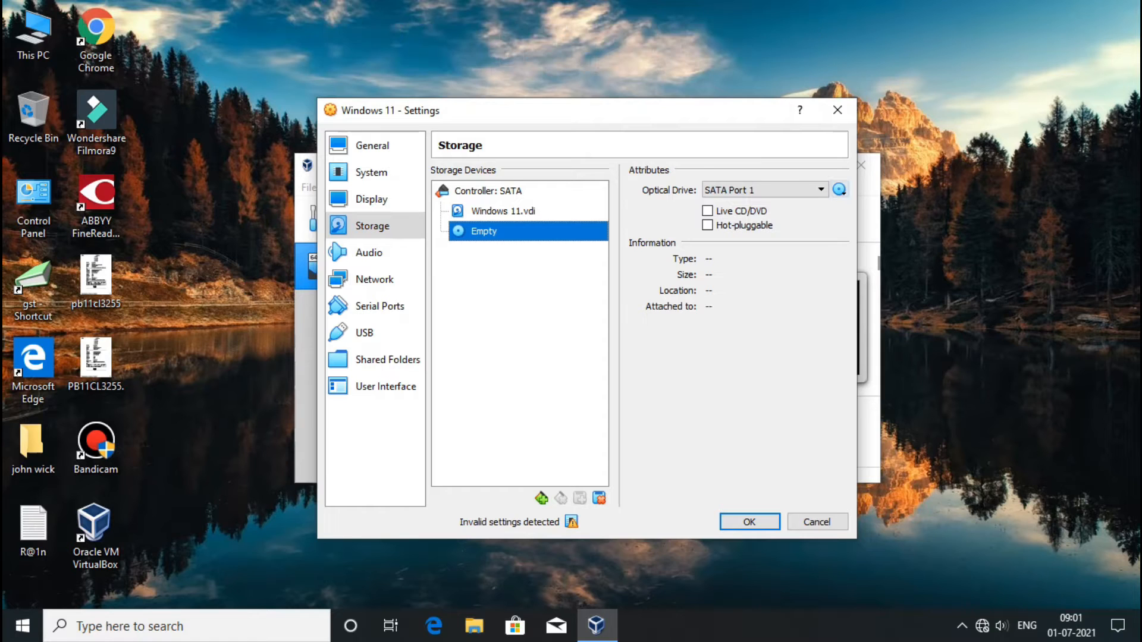
left_click(839, 190)
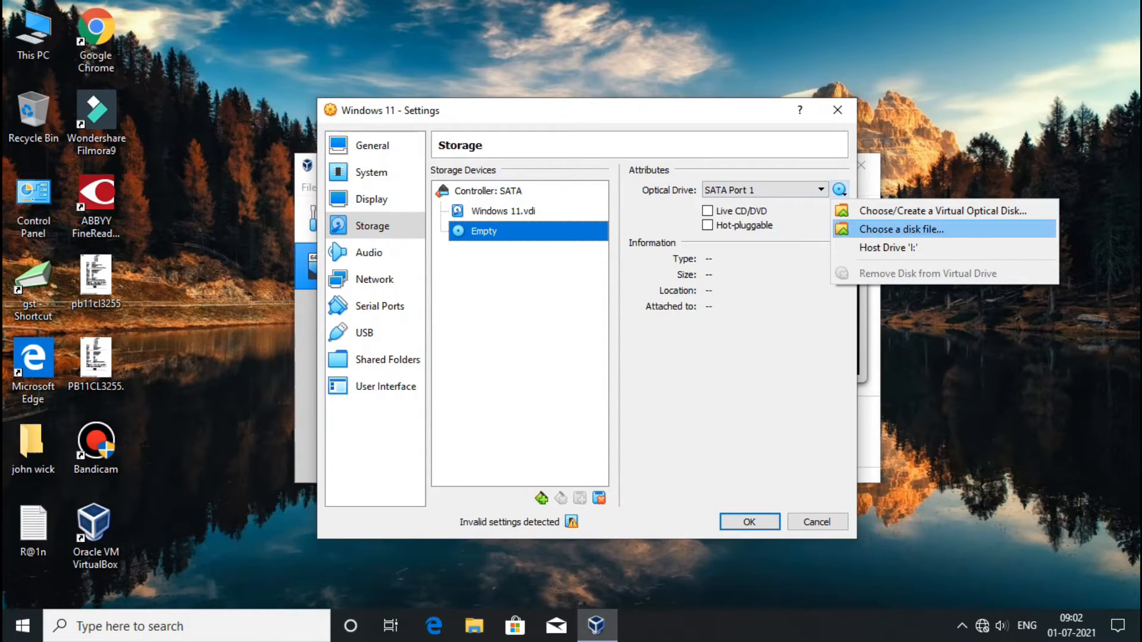
left_click(901, 230)
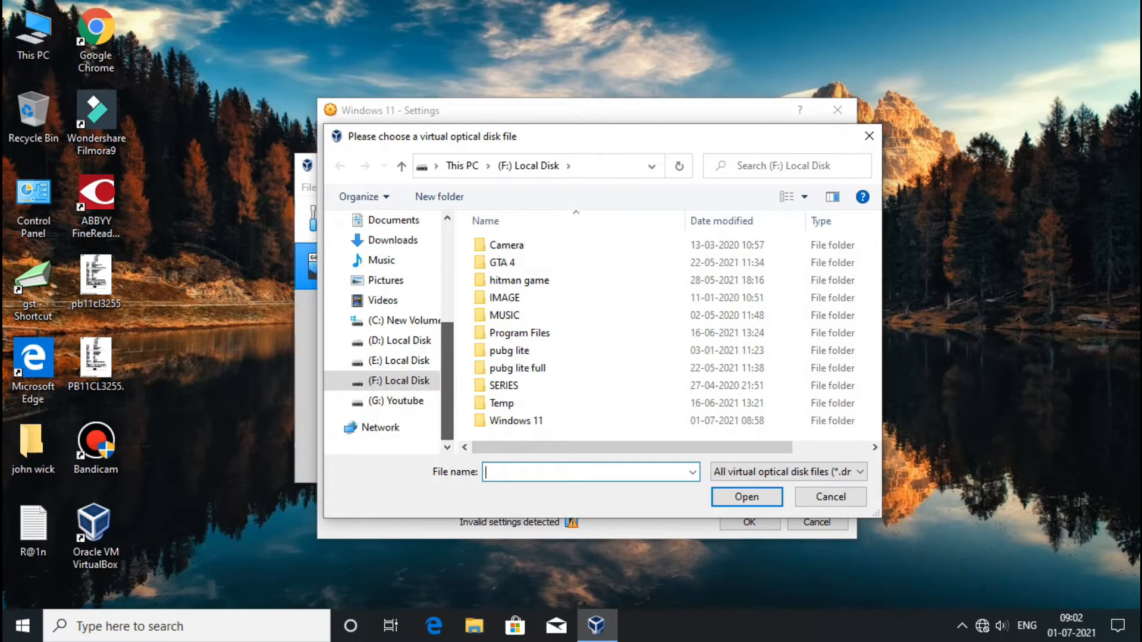
left_click(396, 401)
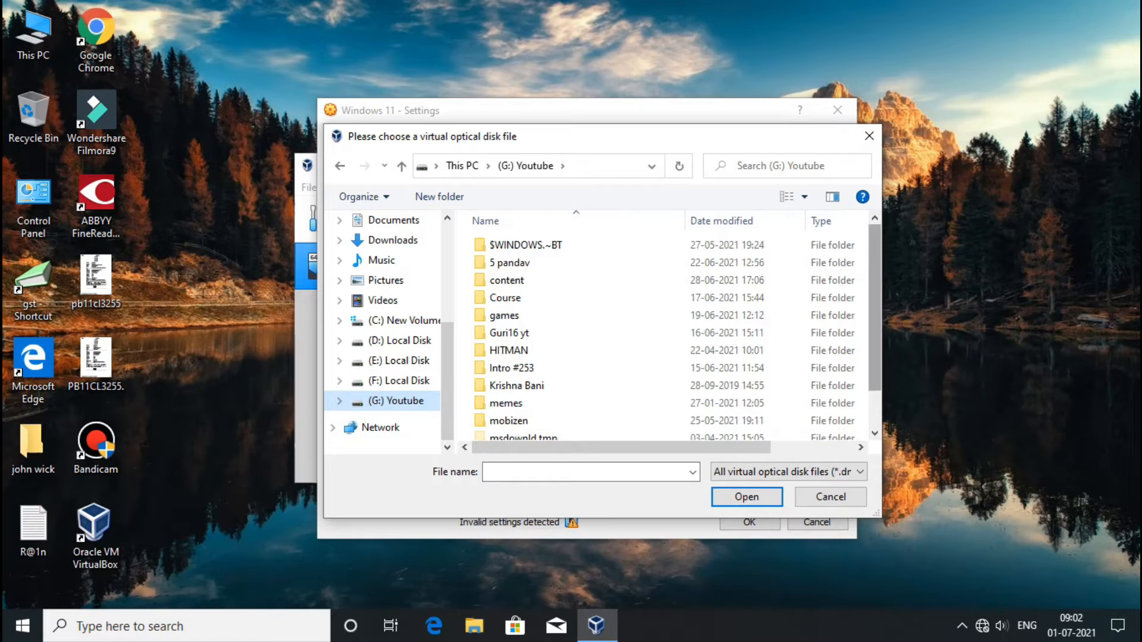
scroll(536, 411, "down", 2)
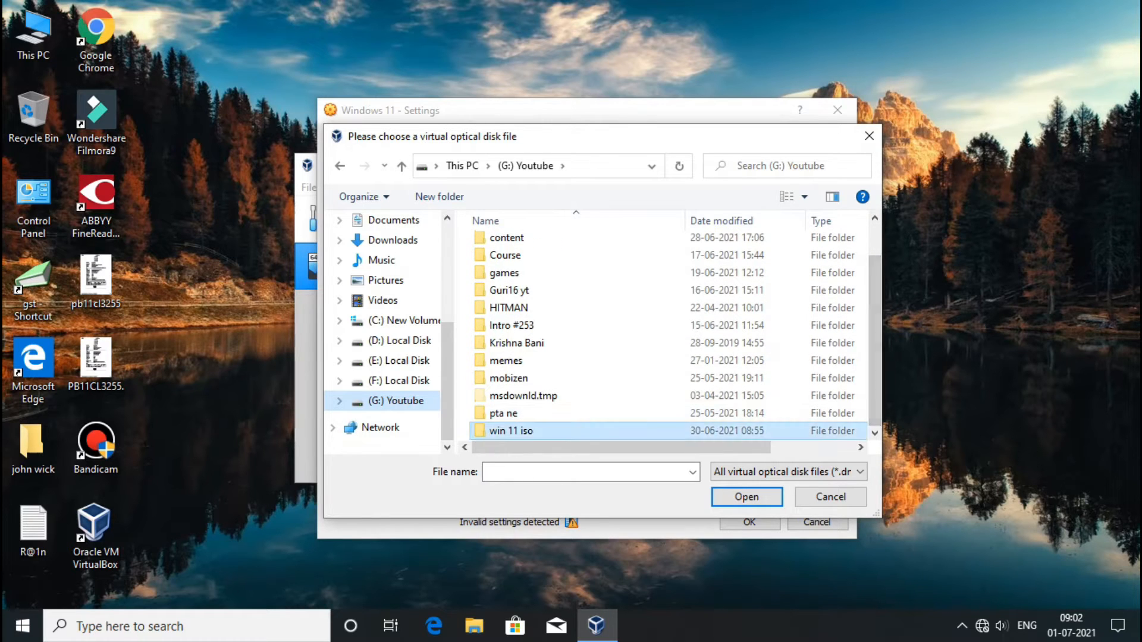
double_click(513, 431)
left_click(582, 245)
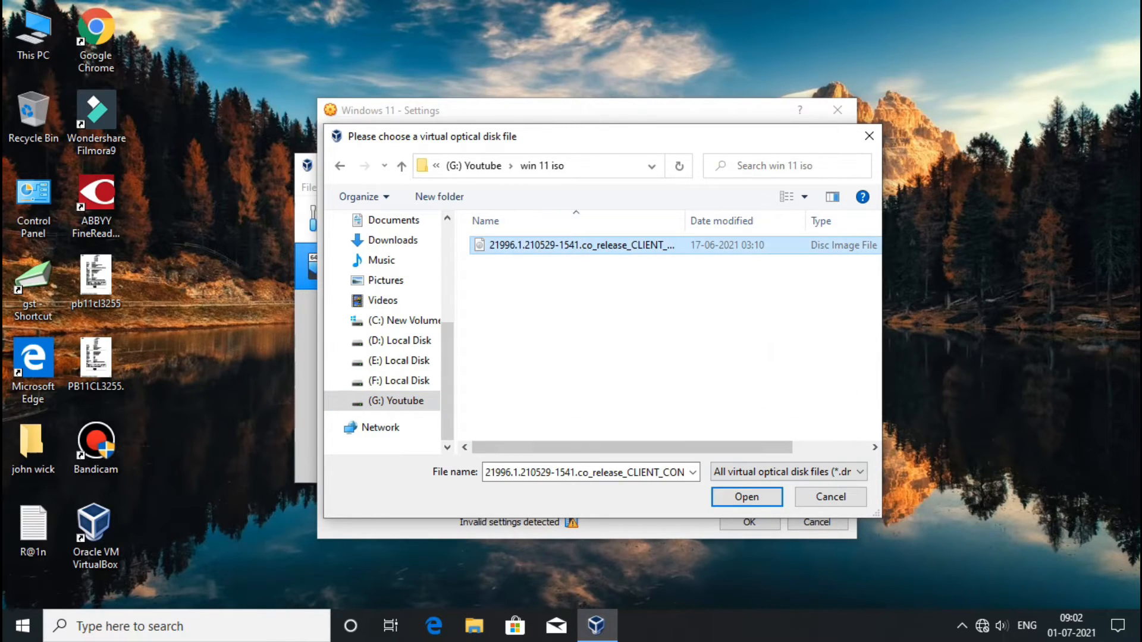
left_click(747, 497)
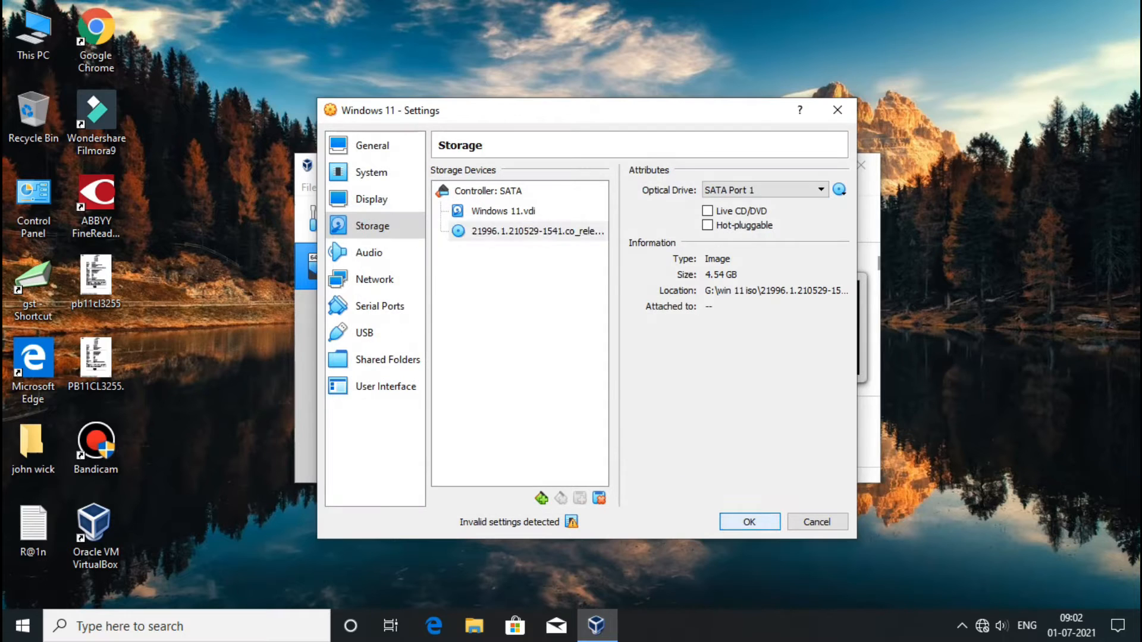
key("Return")
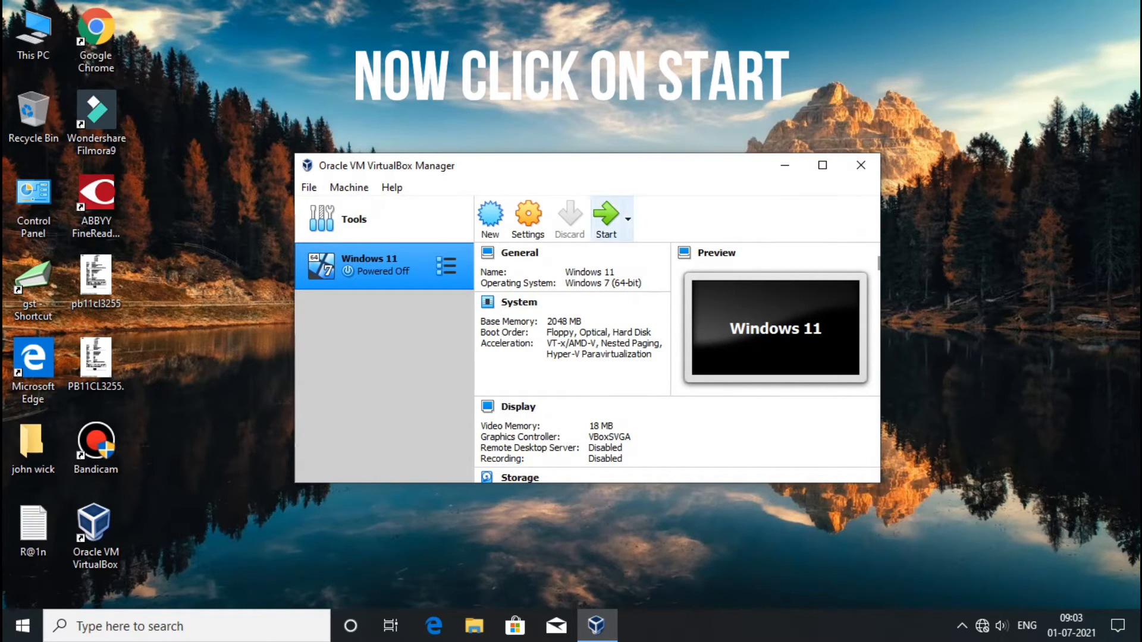
Start the Windows 11 machine with the 21996.1.210529-1541 ISO as start-up disk and maximize its window.
left_click(606, 219)
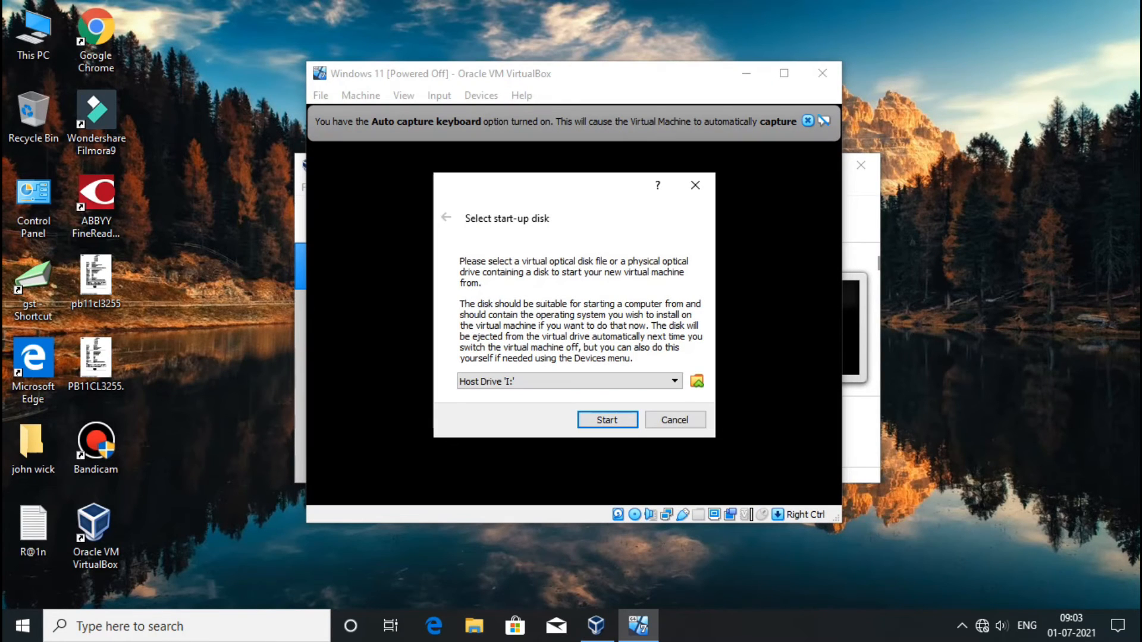
left_click(674, 381)
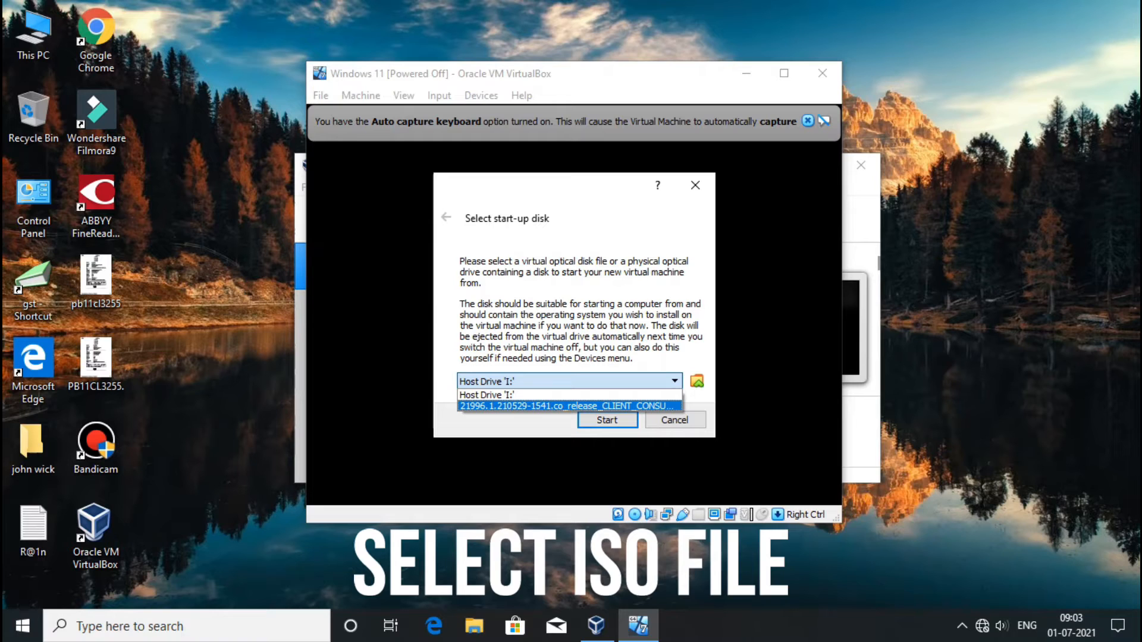
key("Return")
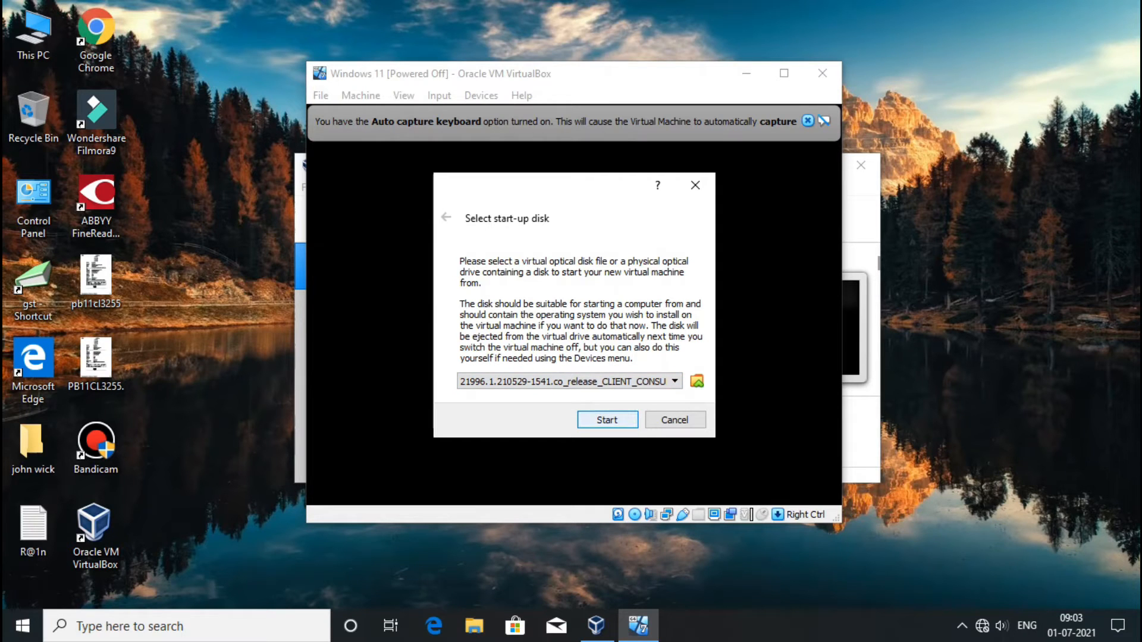
key("Return")
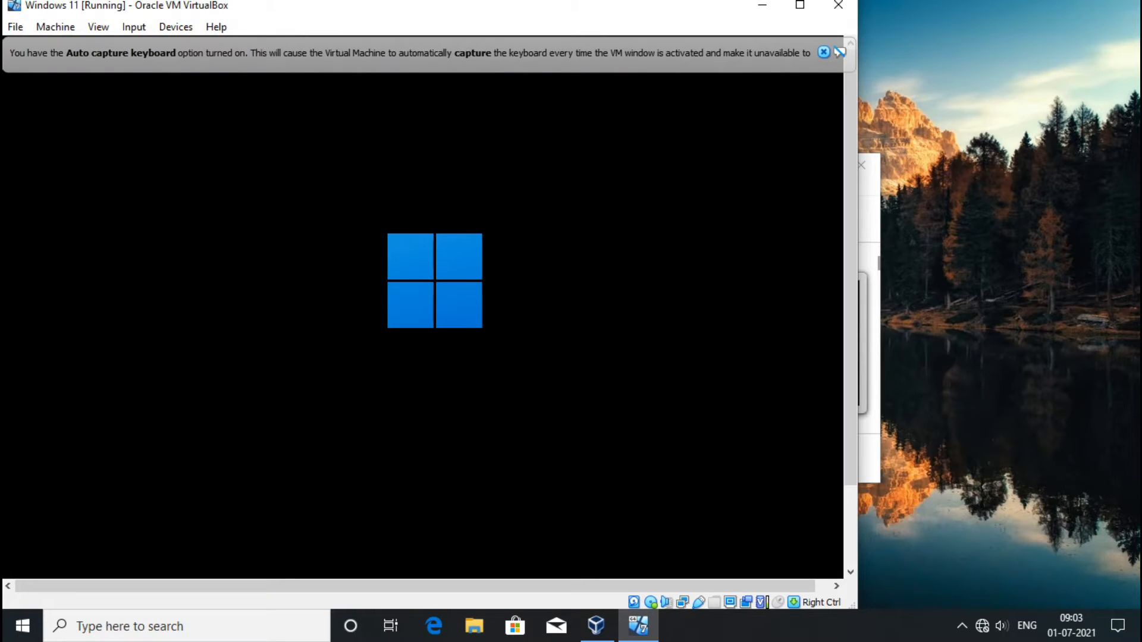
left_click_drag(685, 4, 813, 0)
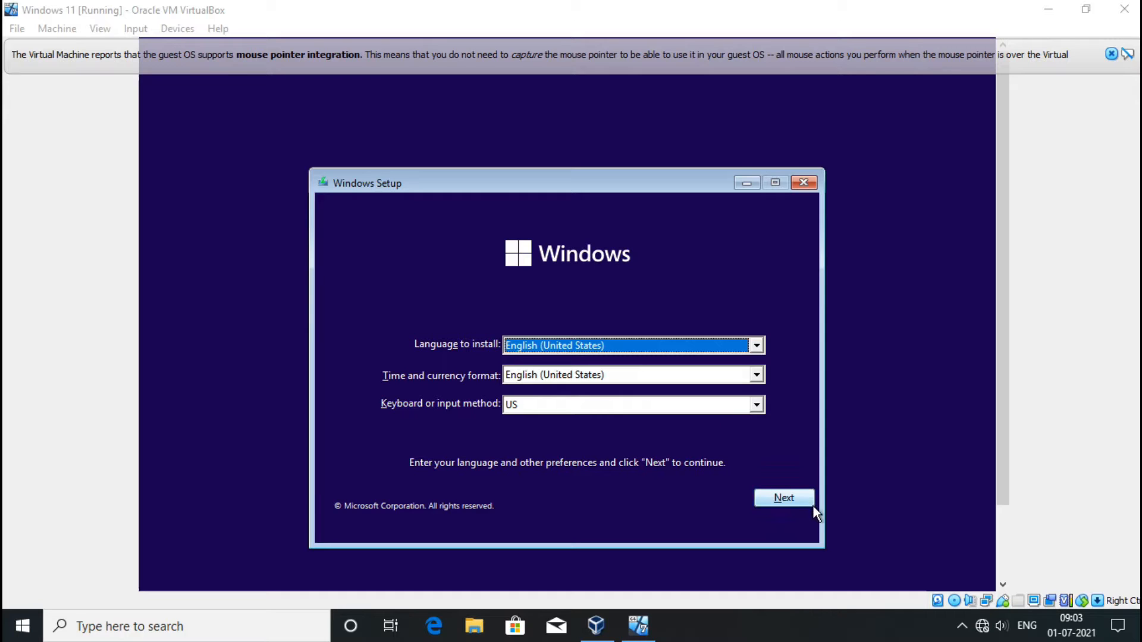
Begin the Windows installation with English (United States) and the US keyboard, continuing without a product key.
left_click(792, 497)
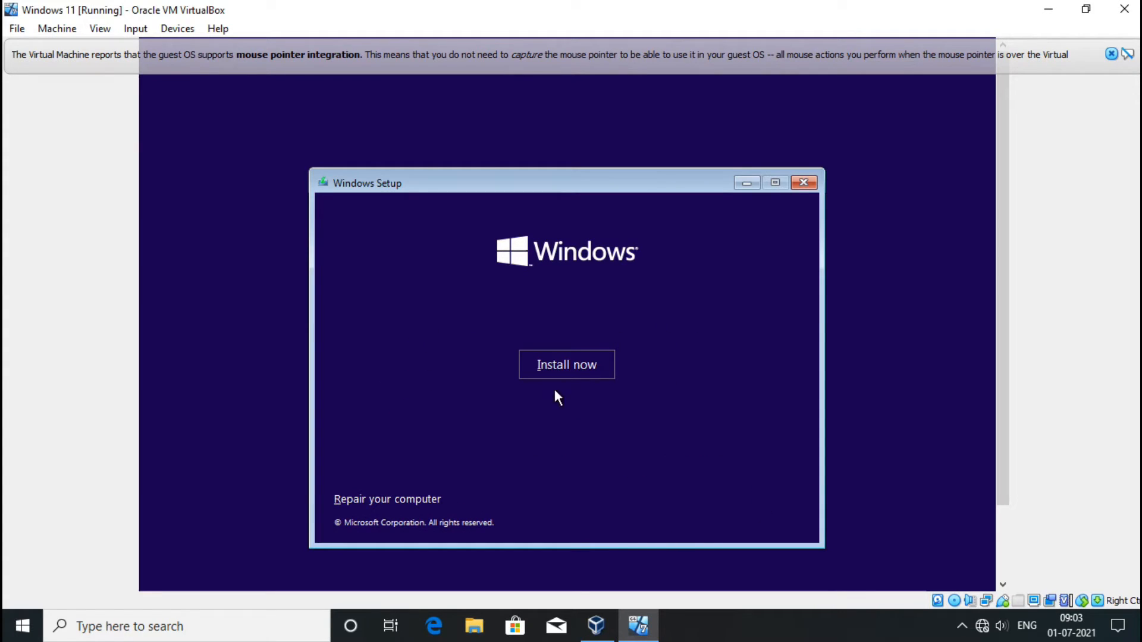
left_click(578, 360)
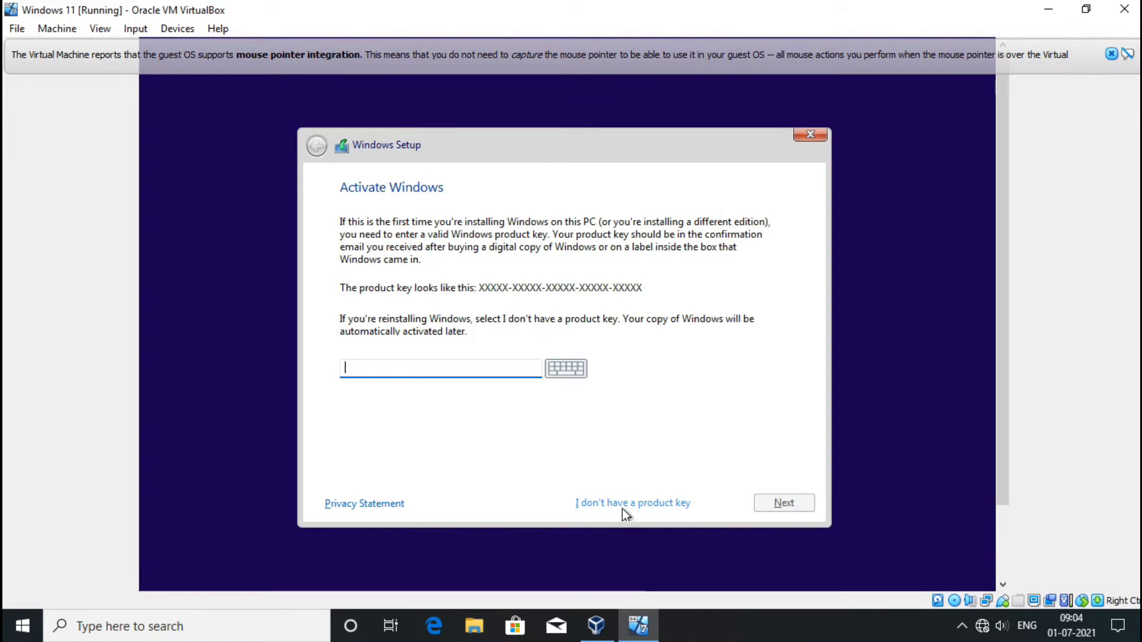
left_click(652, 502)
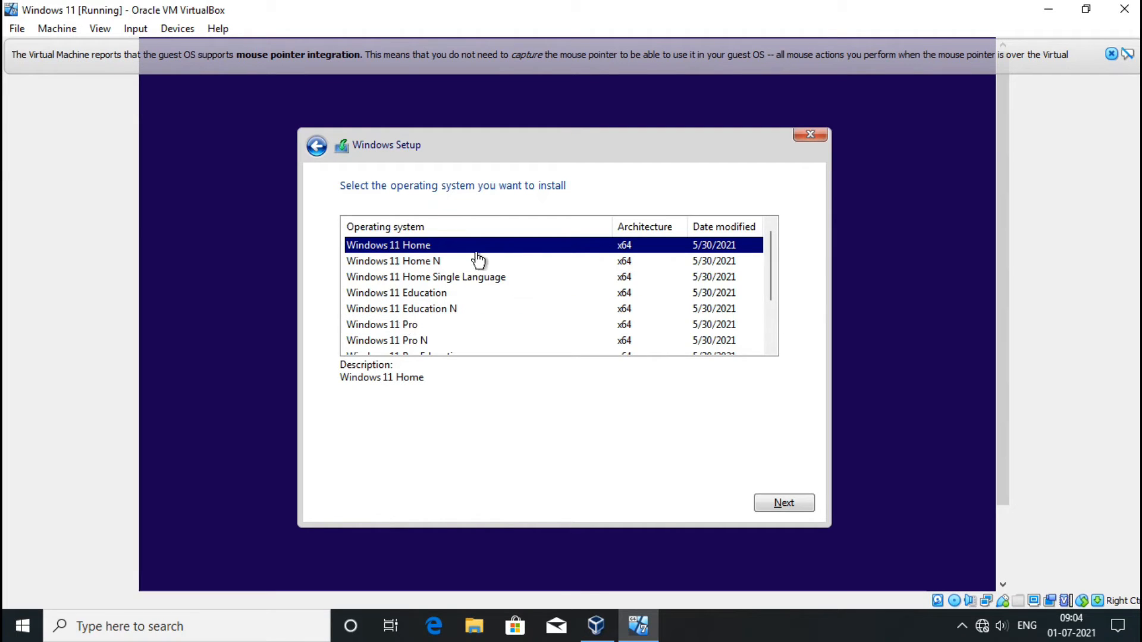
Choose Windows 11 Home as the edition to install and accept the Microsoft license terms.
left_click(793, 503)
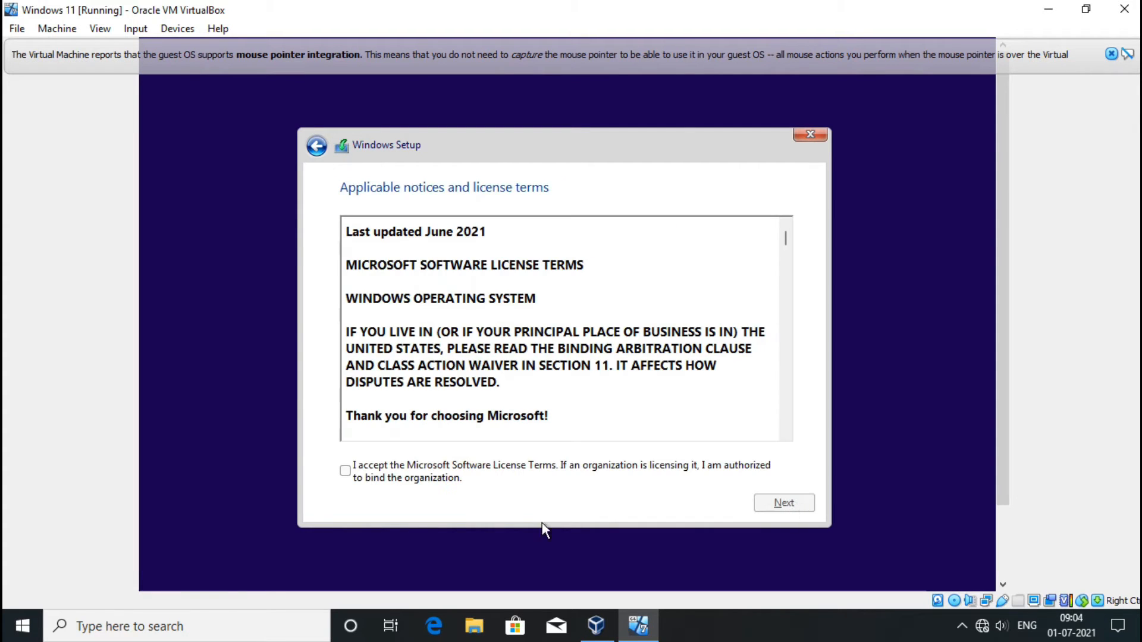
left_click(345, 470)
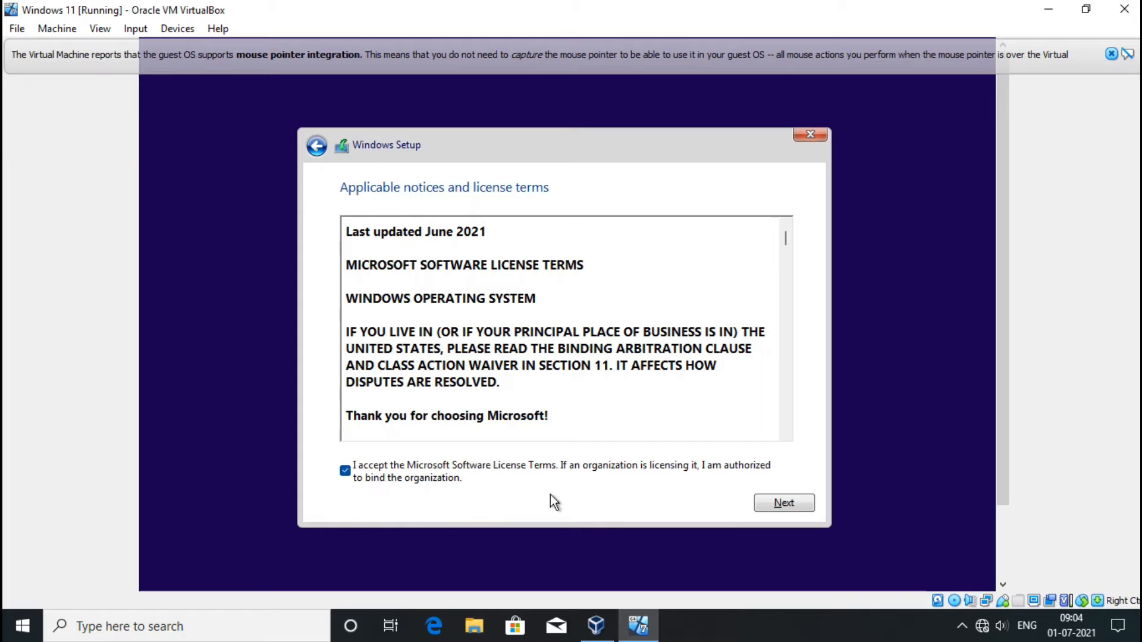
left_click(791, 505)
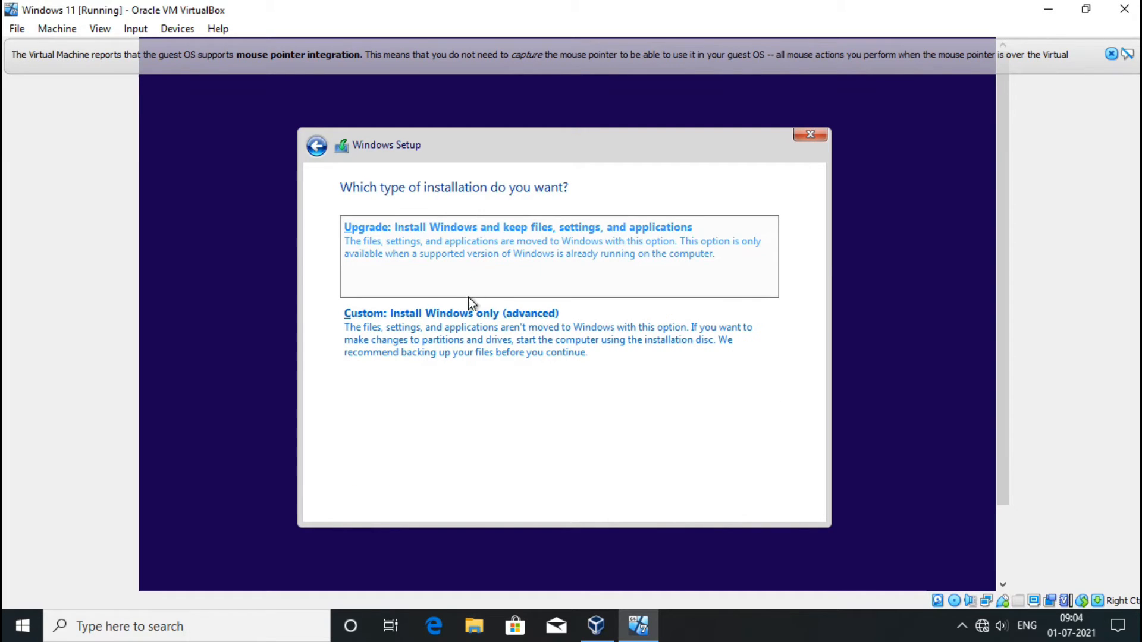
Run a custom installation onto Drive 0 Unallocated Space and dismiss the mouse pointer integration notice.
left_click(571, 343)
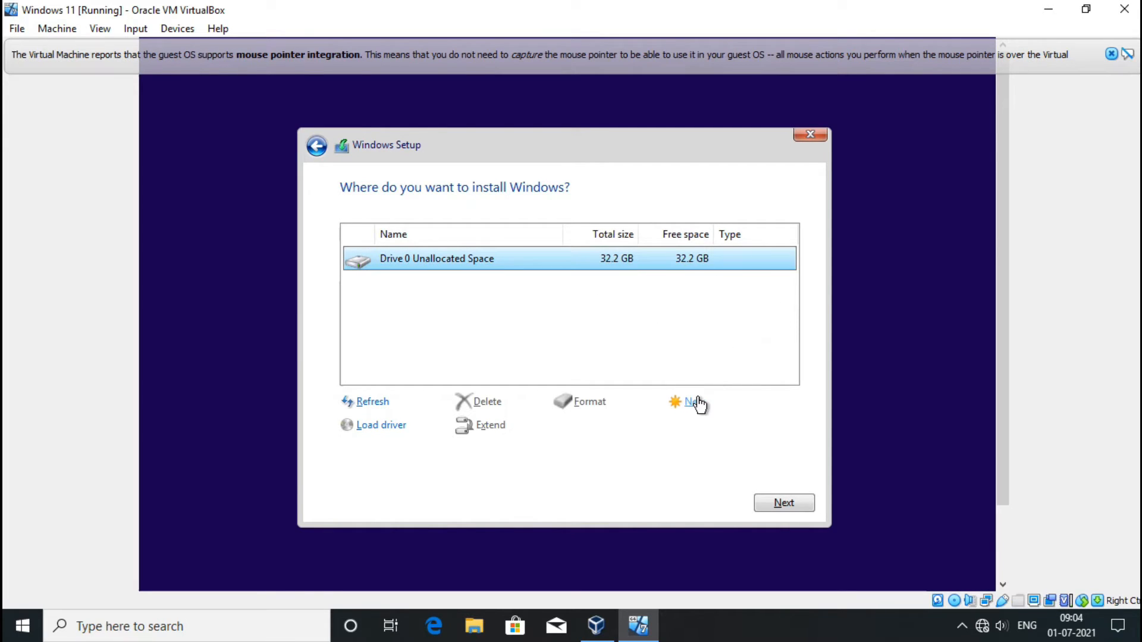
left_click(789, 505)
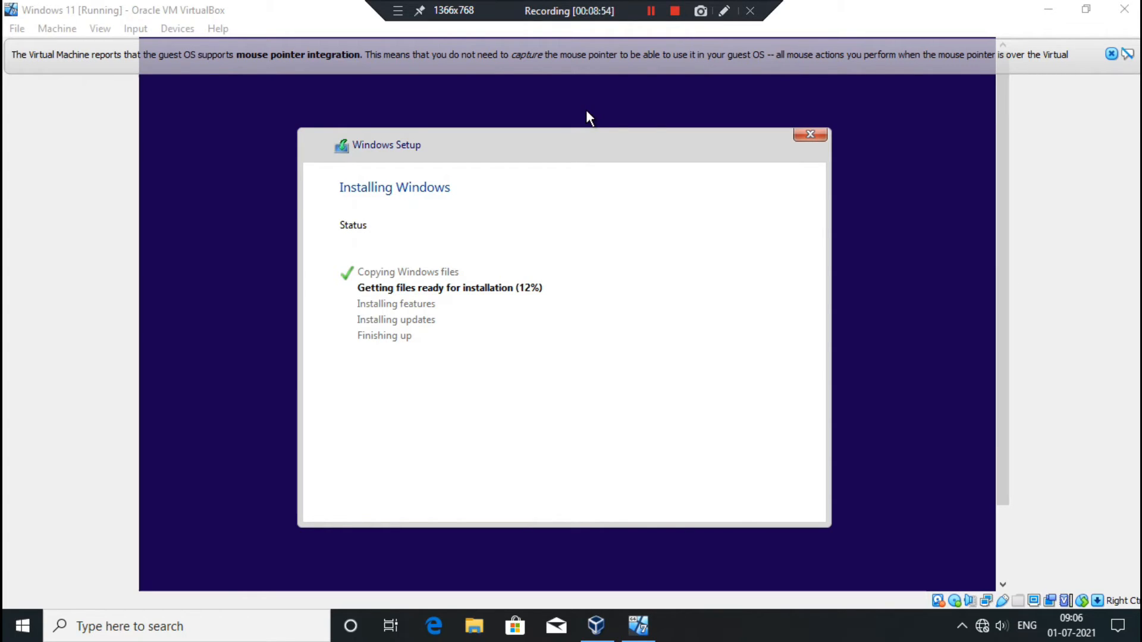
left_click(1111, 53)
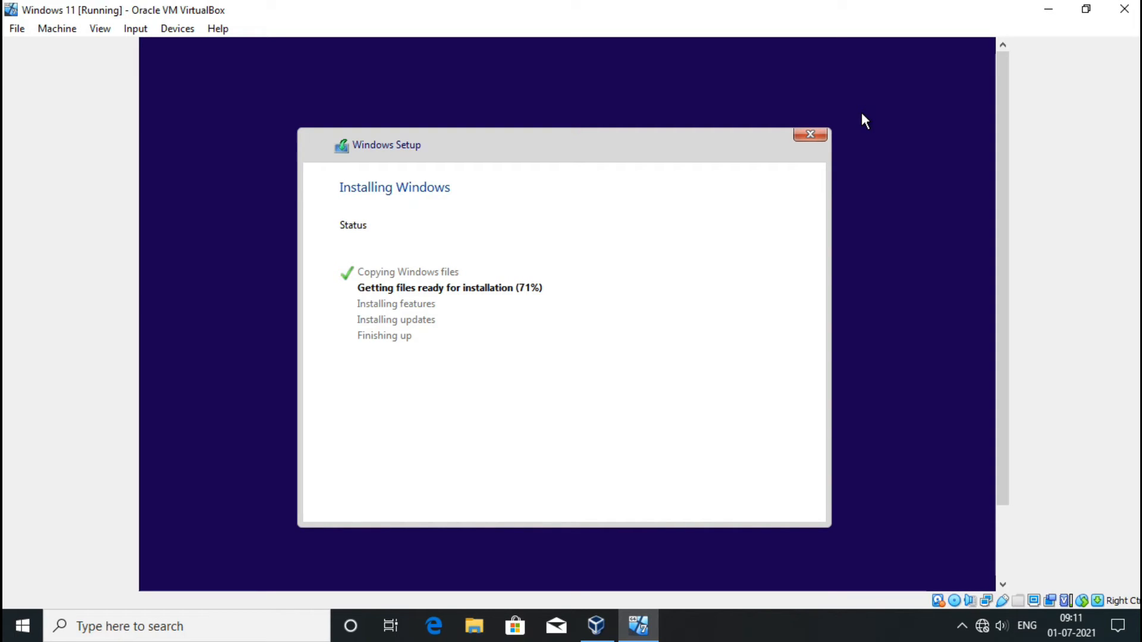
scroll(884, 112, "down", 2)
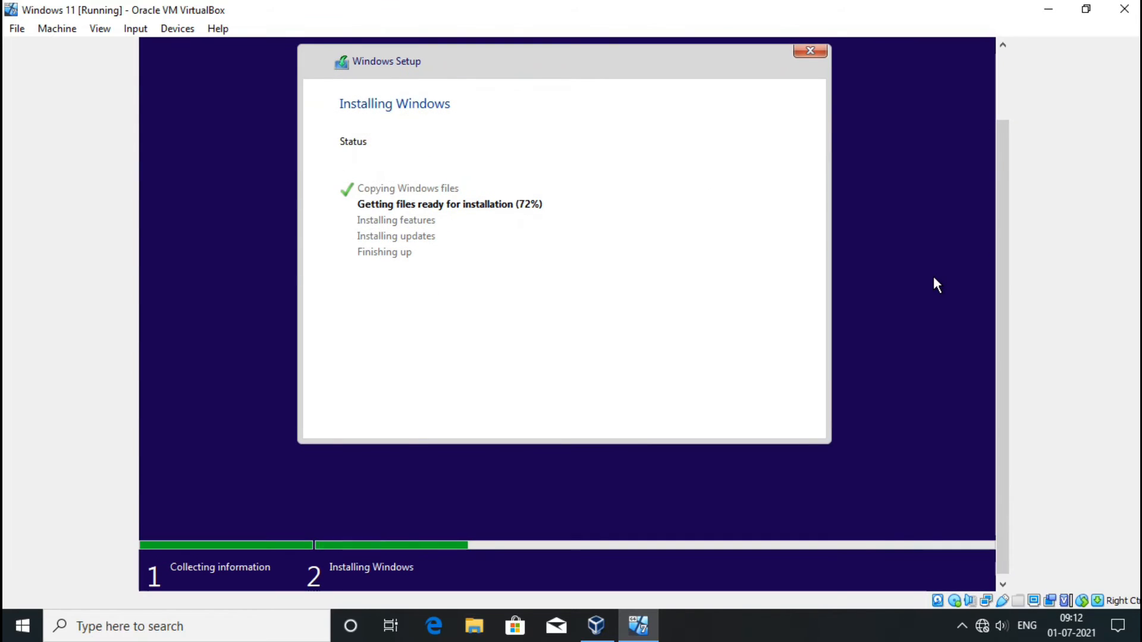